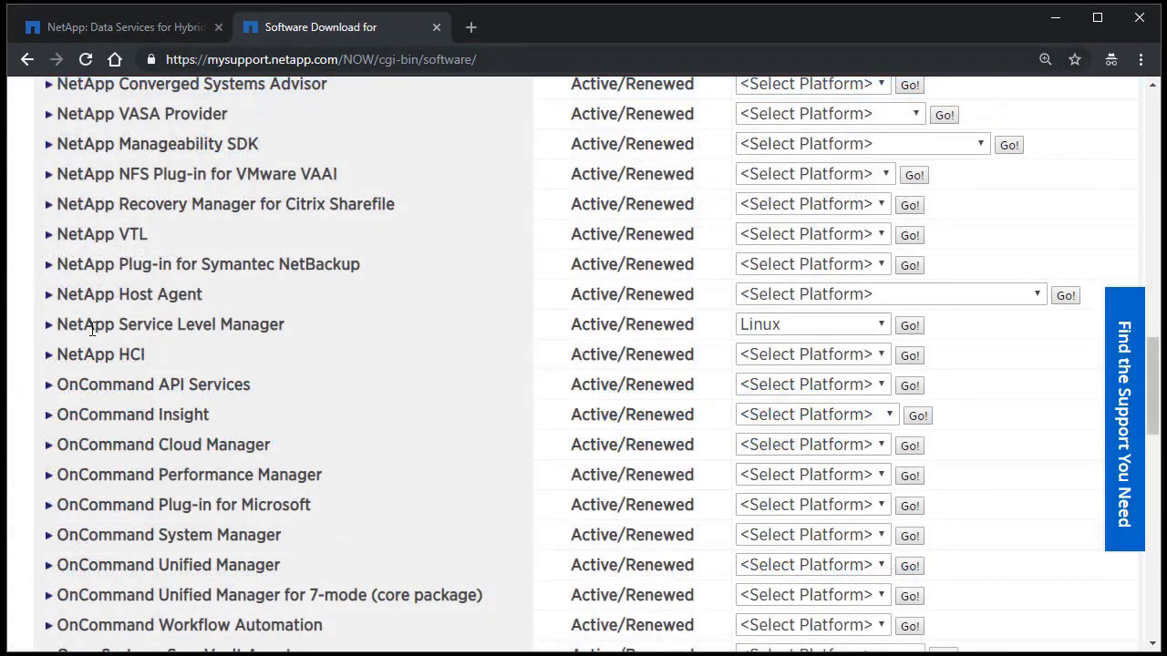
Highlight the NetApp Service Level Manager entry in the Software Download list
drag(57, 325, 286, 333)
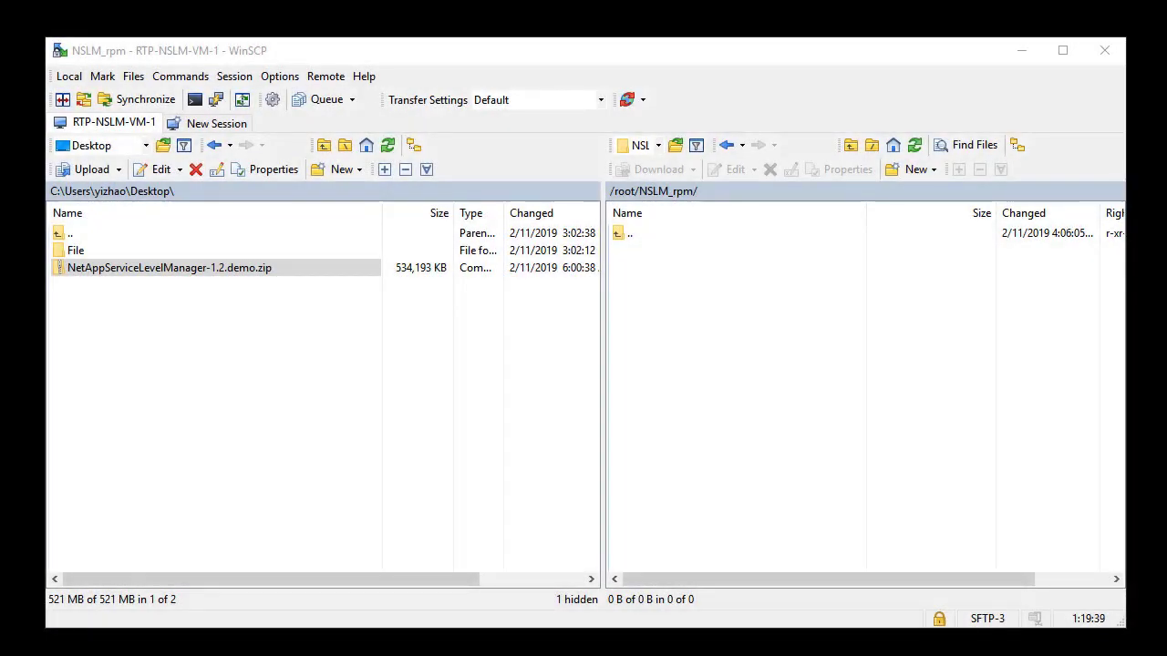
Copy the NSLM demo zip from the local Desktop into remote /root/NSLM_rpm and confirm the upload
click(155, 269)
drag(155, 270, 672, 302)
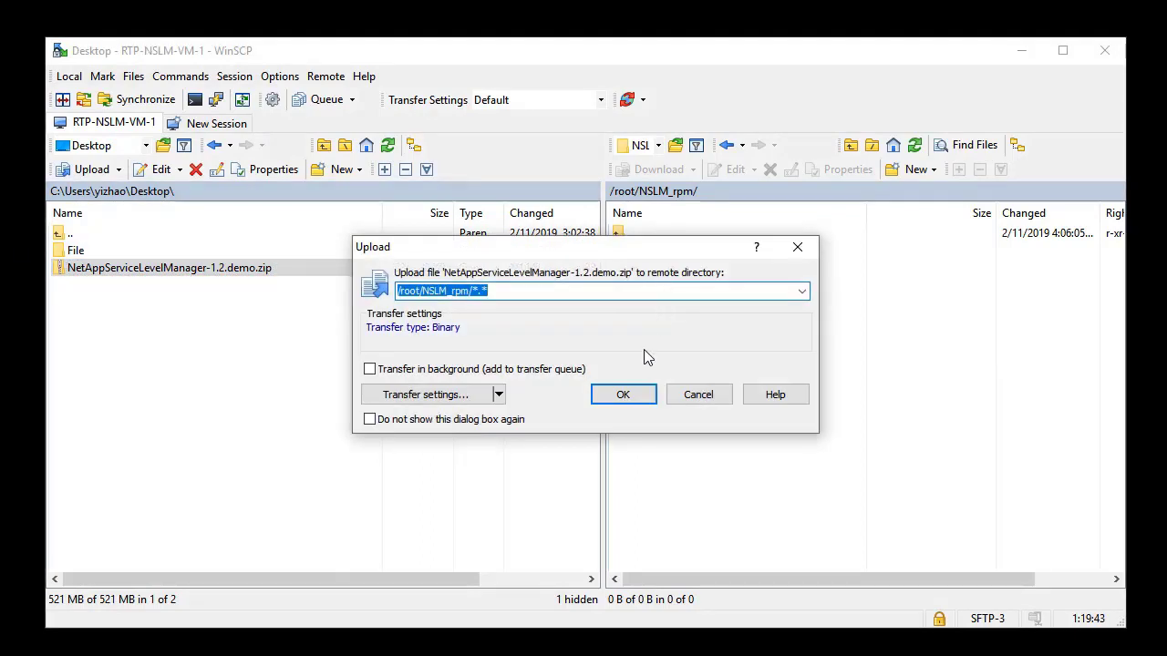
click(628, 392)
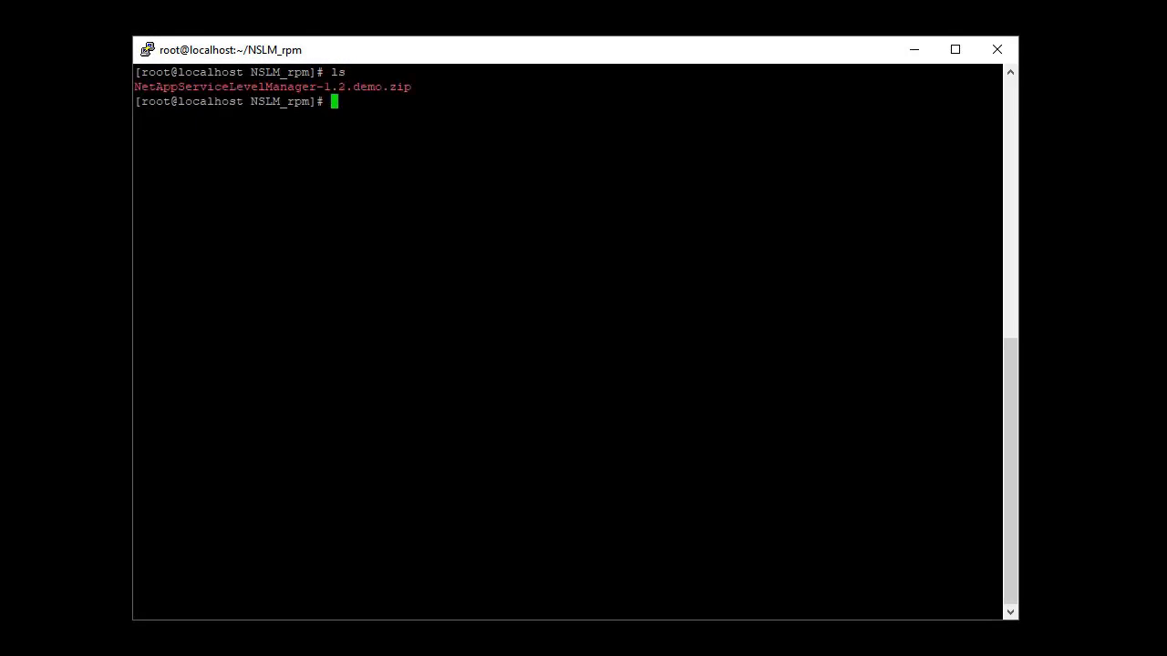
Unzip NetAppServiceLevelManager-1.2.demo.zip in /root/NSLM_rpm and list the extracted files
text(unzip N)
key(Tab)
key(Return)
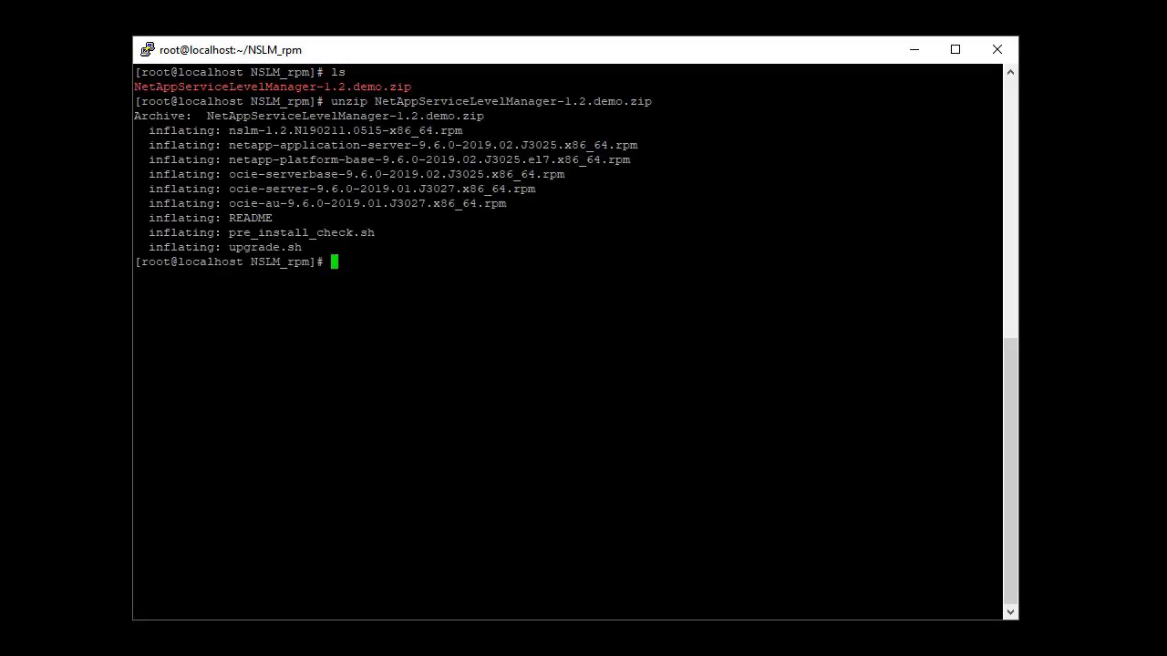
text(ls)
Run ./pre_install_check.sh, which passes every repository check with no issues
key(Return)
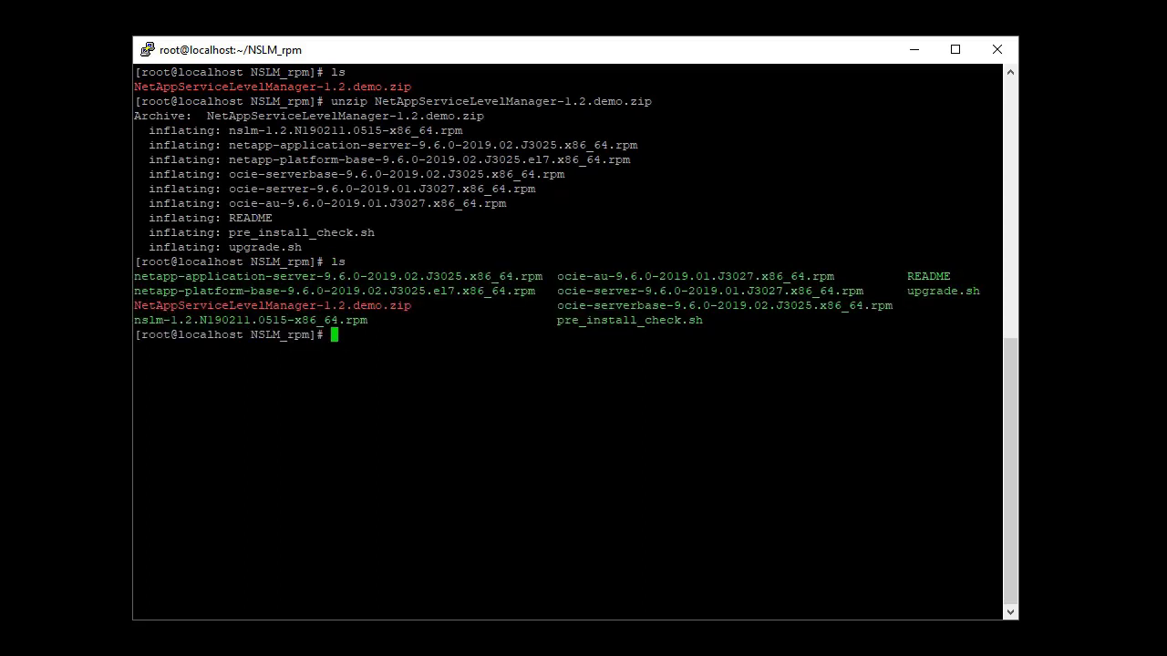
text(./pre_)
key(Tab)
key(Return)
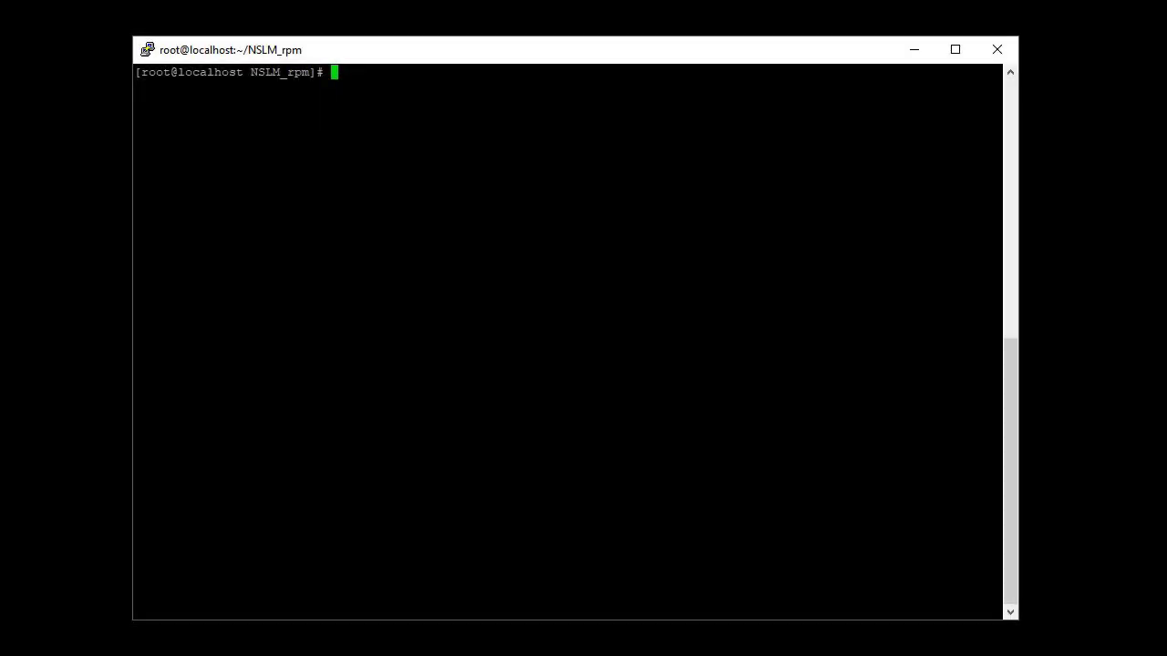
Install all six packages with yum install *.rpm and select the success message with the web URL
text(yum install *.rpm)
key(Return)
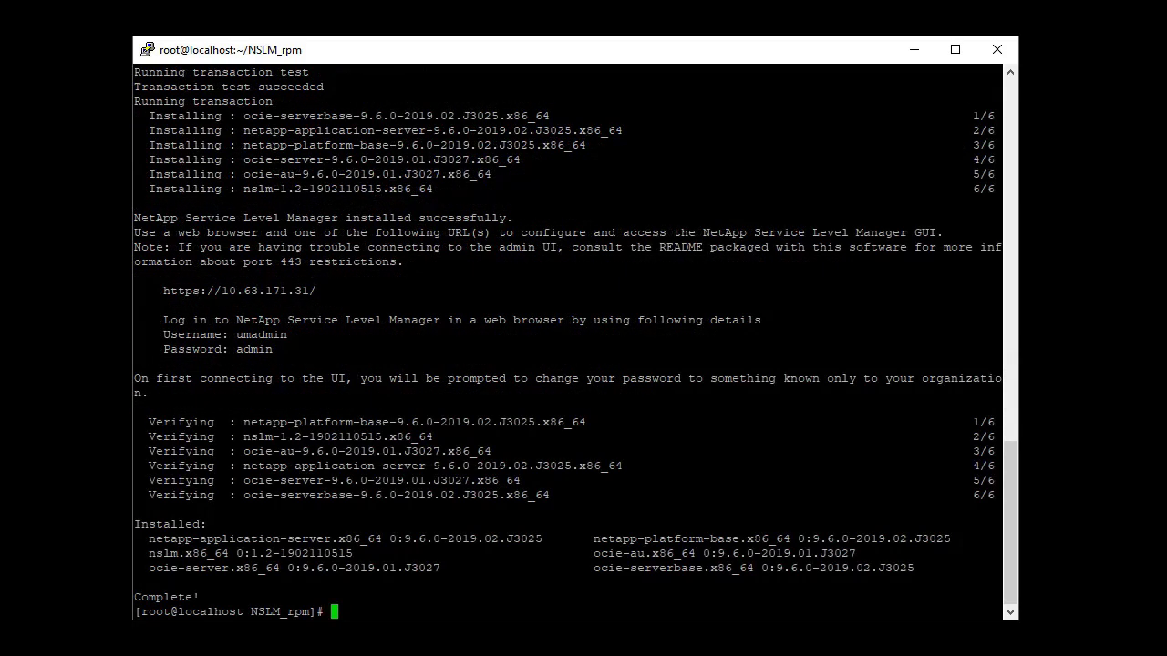
drag(135, 217, 357, 352)
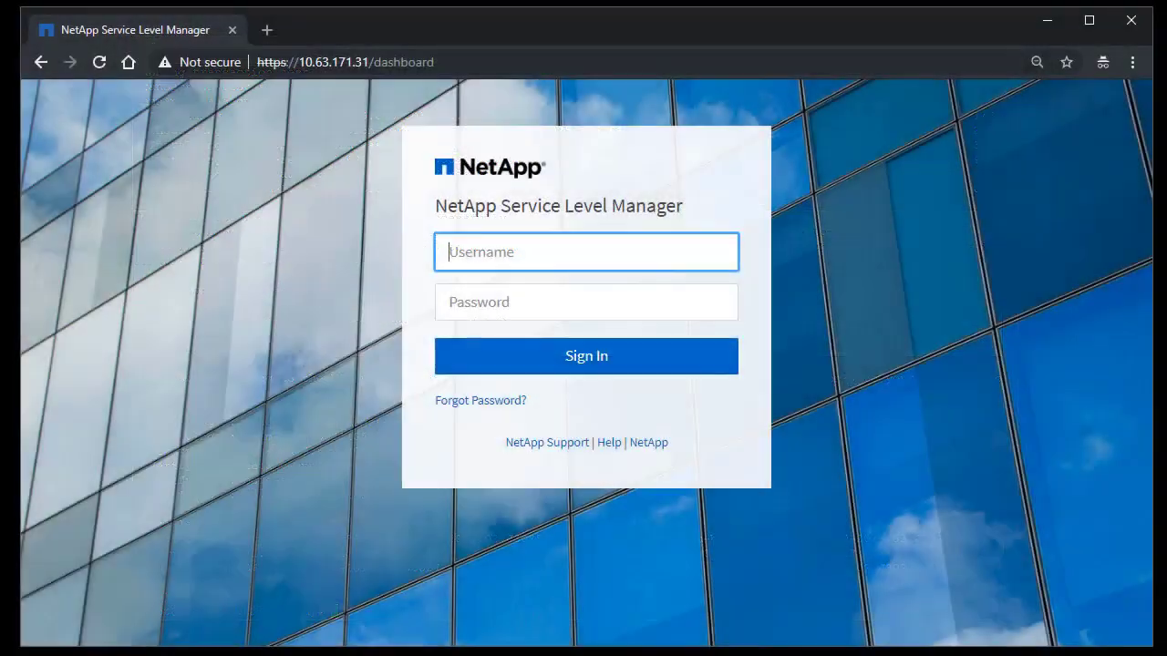
Sign in to NSLM as umadmin with the default password
text(umadmin)
key(Tab)
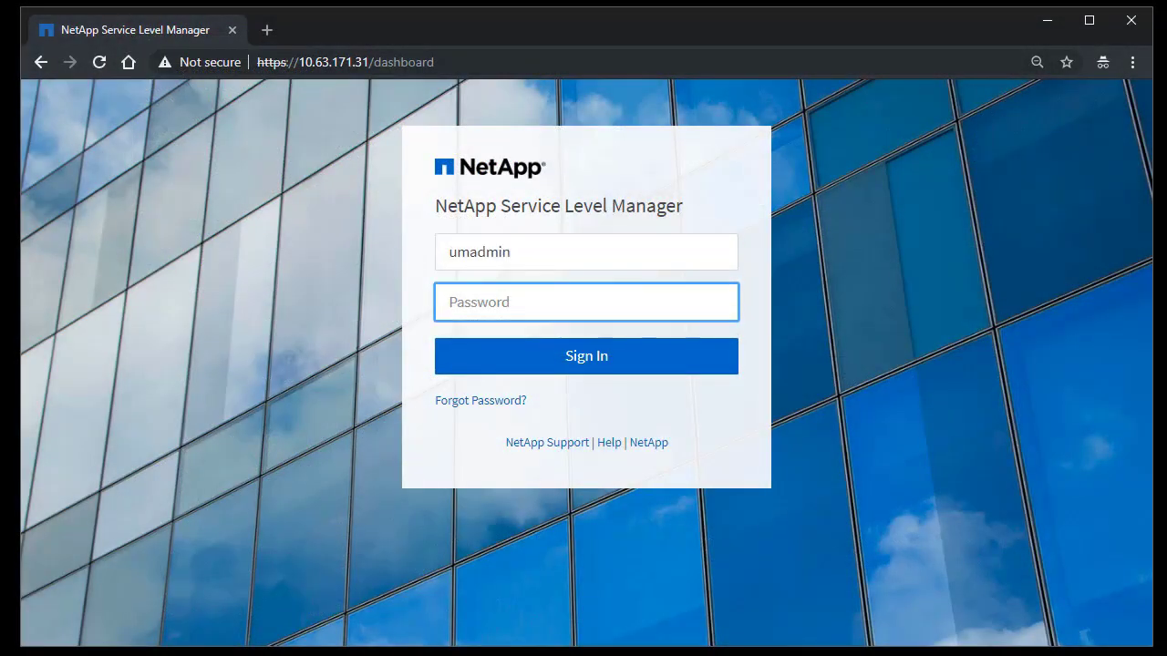
text(•••••)
key(Return)
Save the maintenance email and localhost SMTP settings, then accept Active IQ
scroll(764, 486, down, 1)
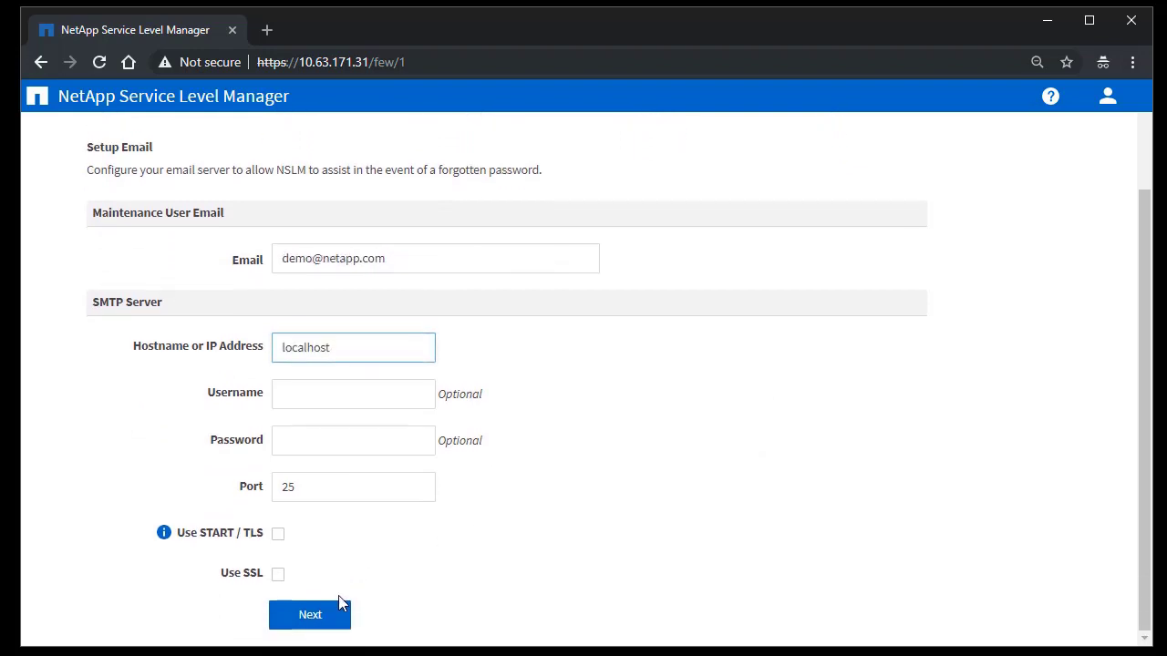
scroll(346, 604, down, 1)
click(324, 615)
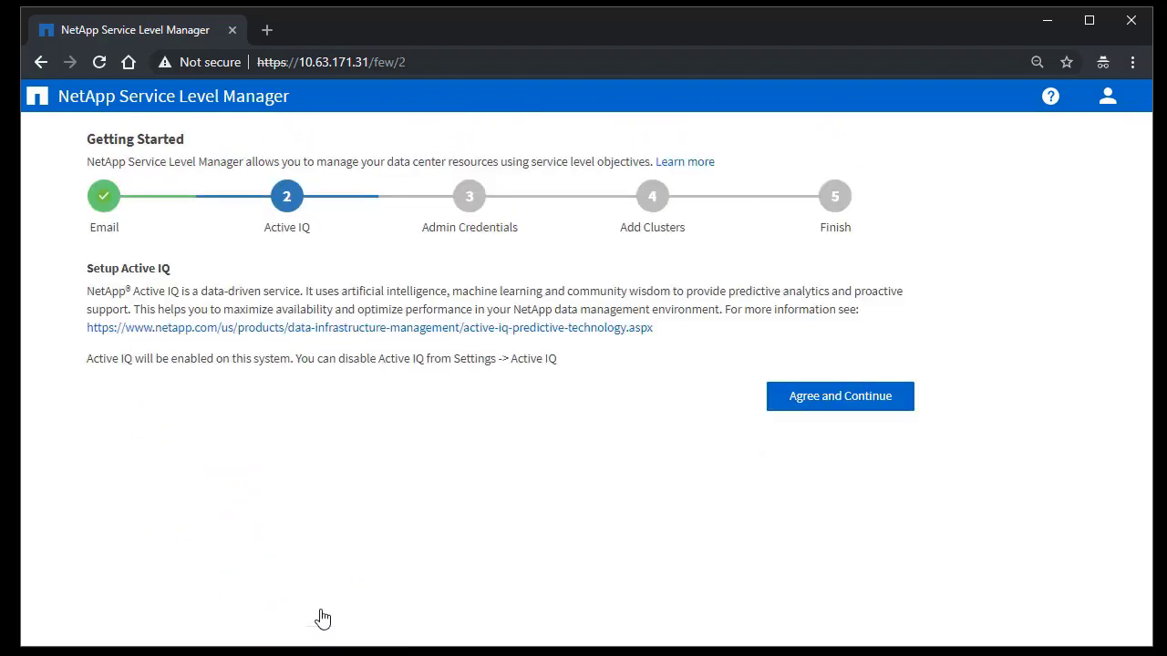
click(905, 407)
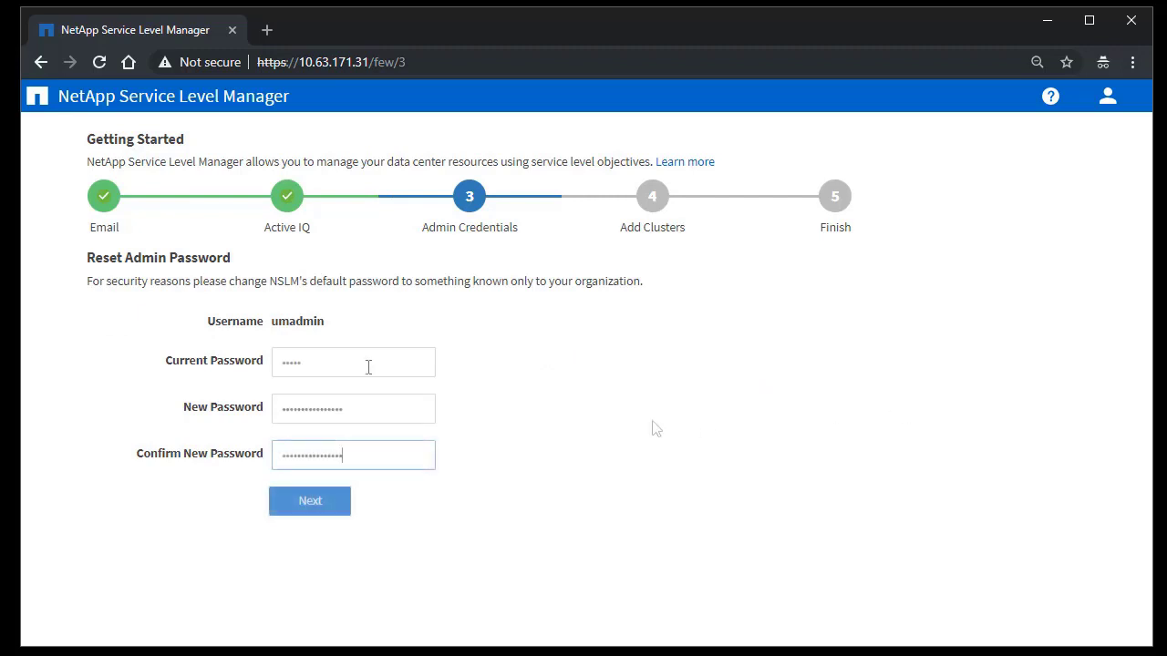
Submit the new admin password and enter cluster 10.63.171.241 with user admin
key(Return)
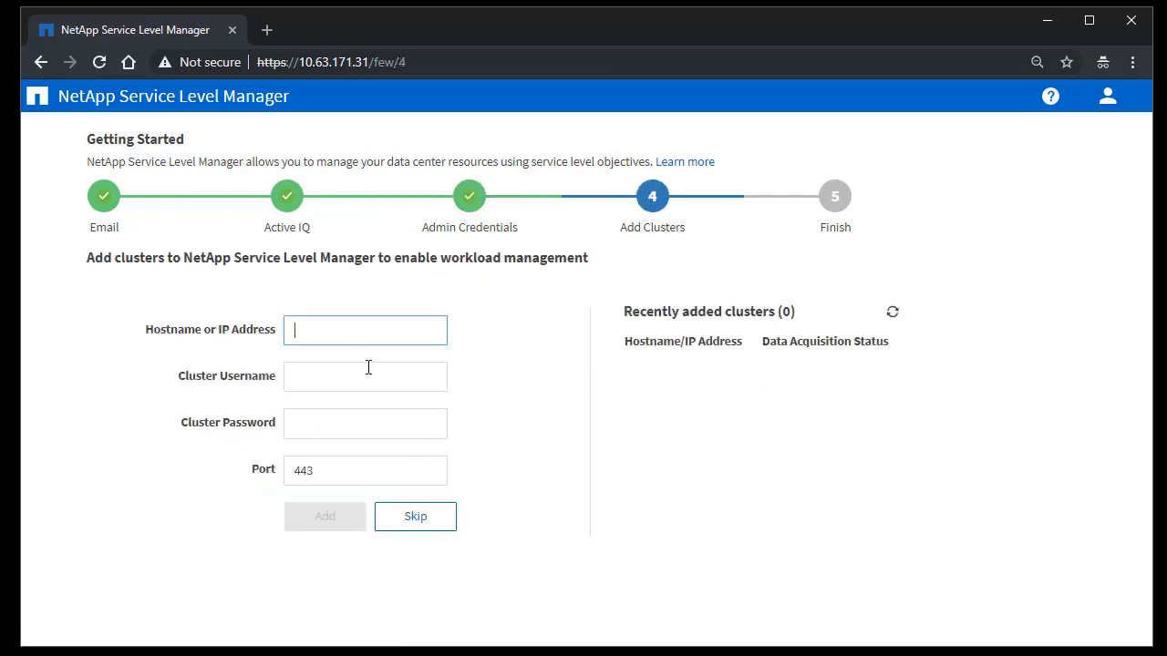
text(10.63.171.241)
key(Tab)
text(admin)
key(Tab)
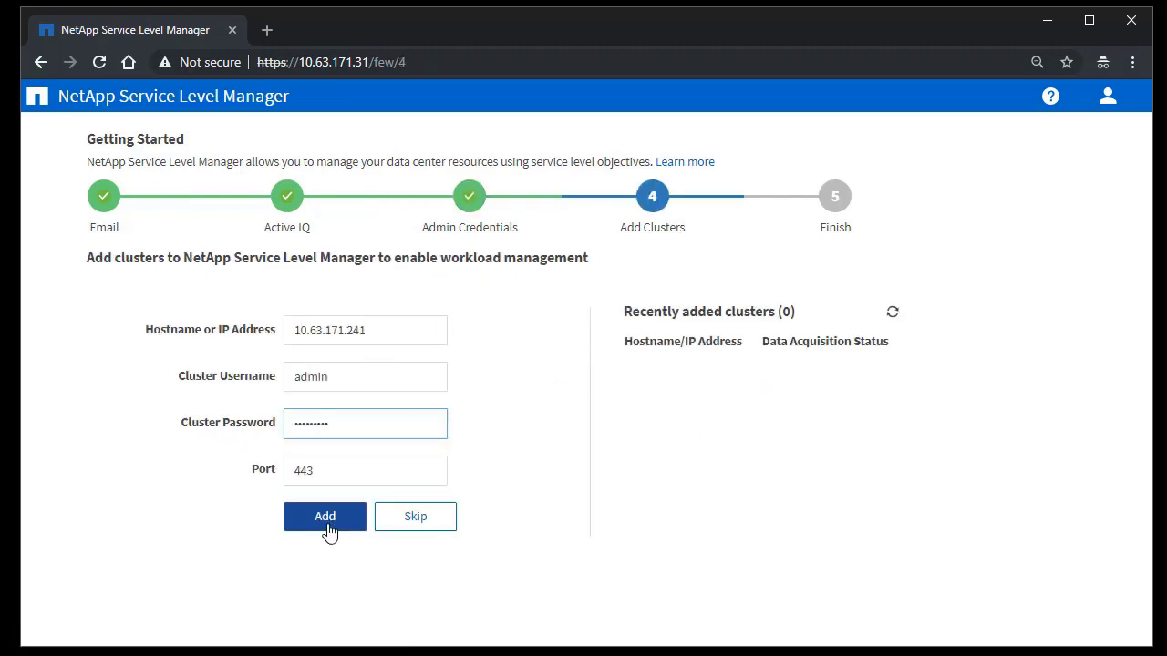
Add the cluster, trust its self-signed certificate, and continue to the Finish summary
click(327, 531)
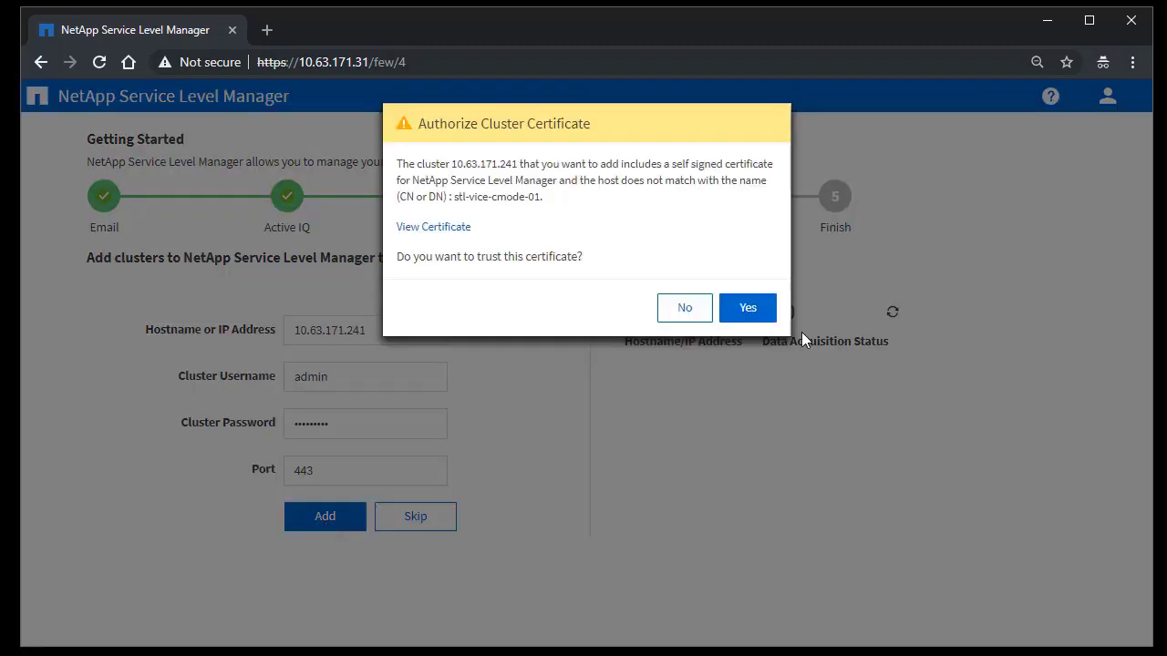
click(759, 308)
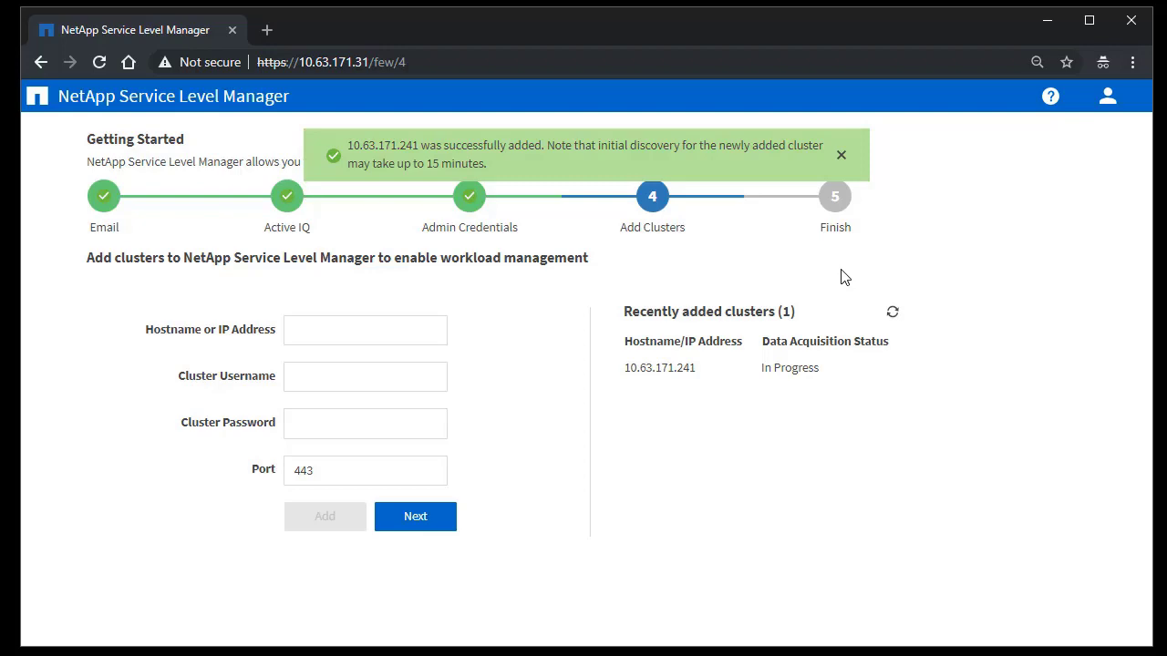
click(434, 518)
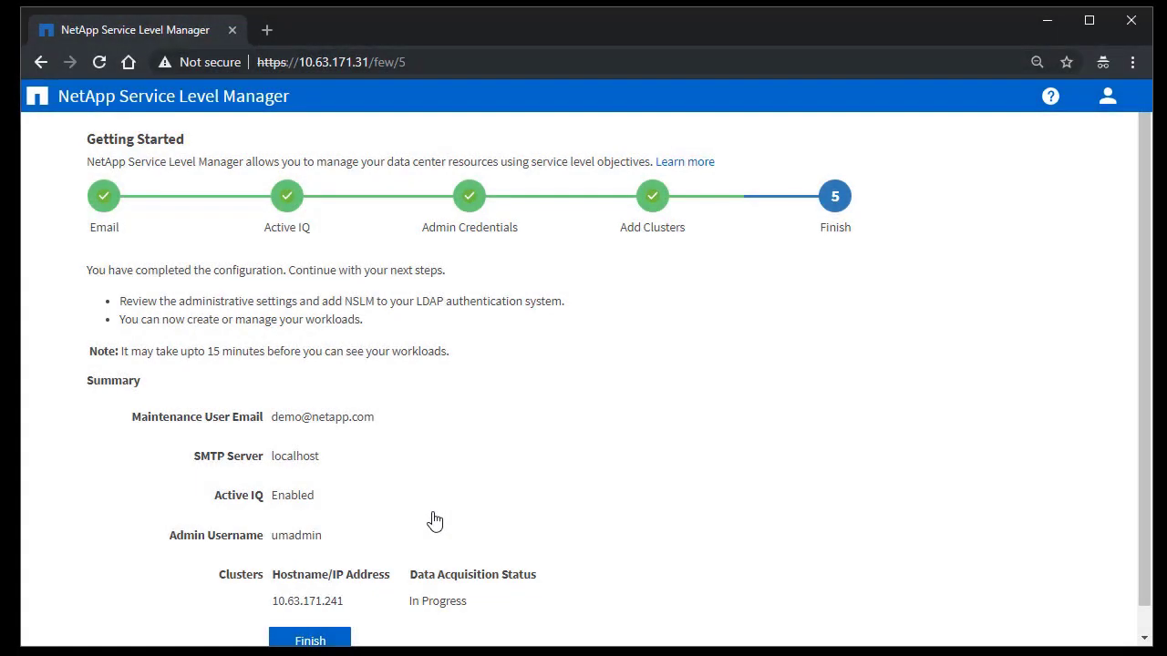
scroll(330, 616, down, 1)
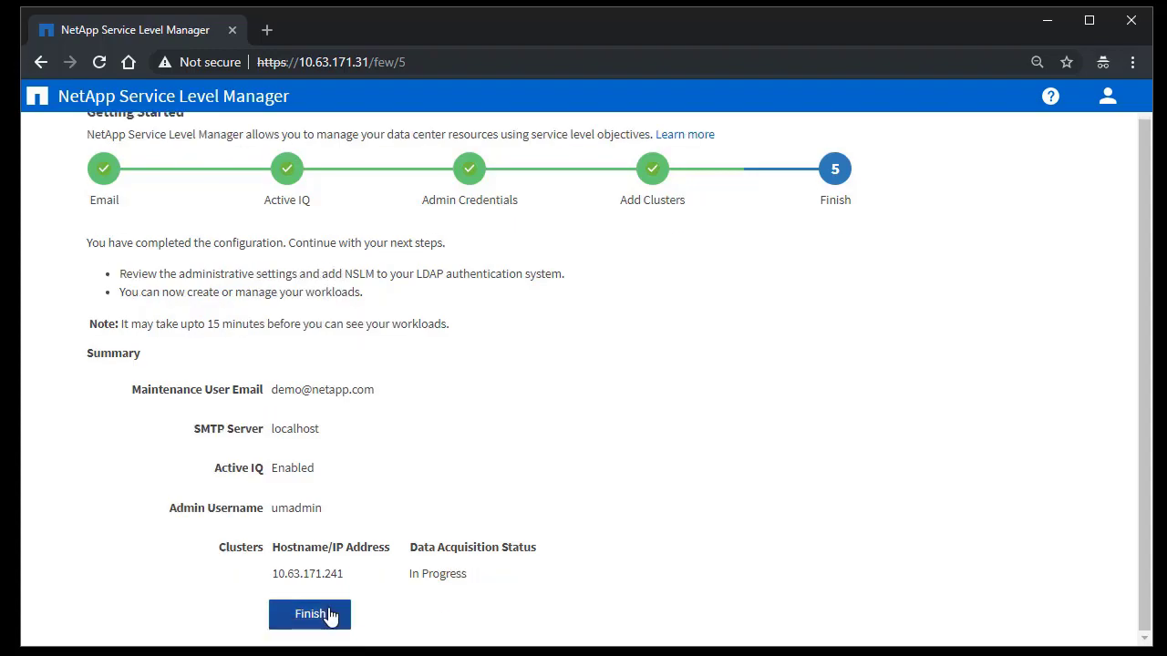
Finish the wizard and dismiss all four Dashboard tips, ending with Overview of Data Center
click(330, 616)
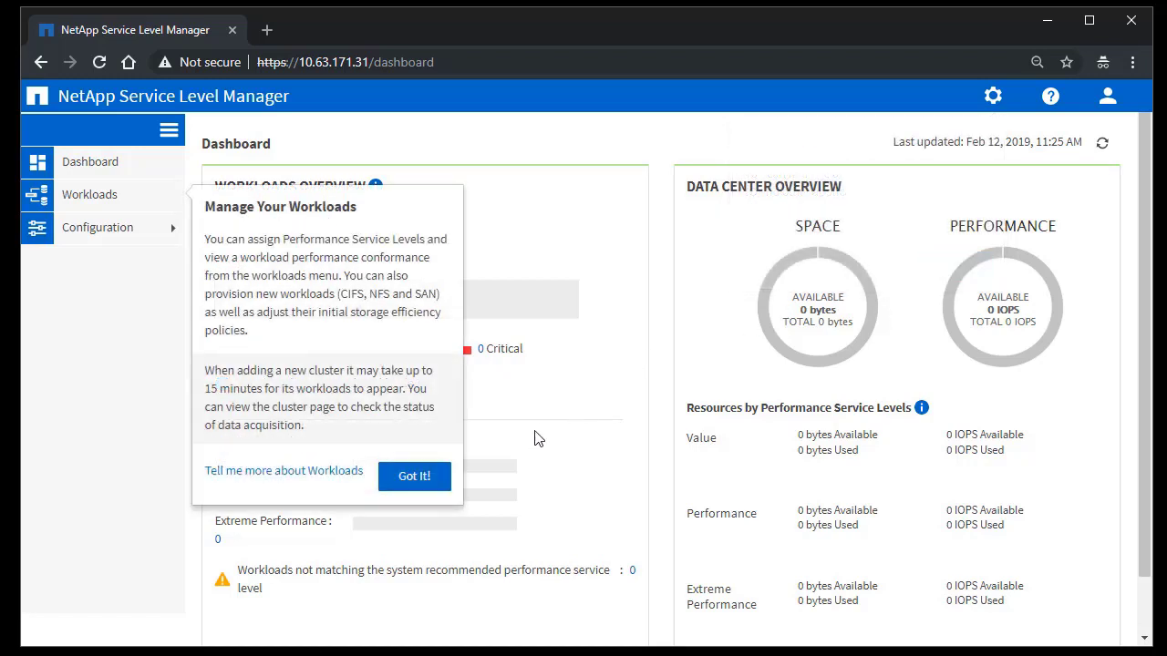
click(433, 493)
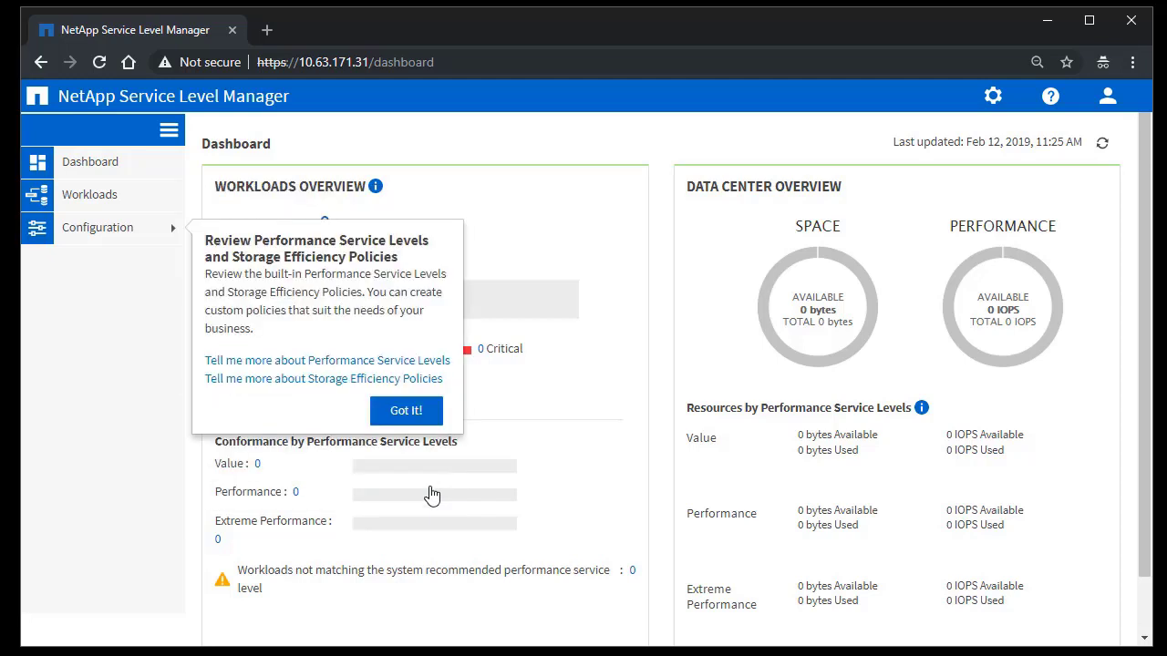
click(428, 424)
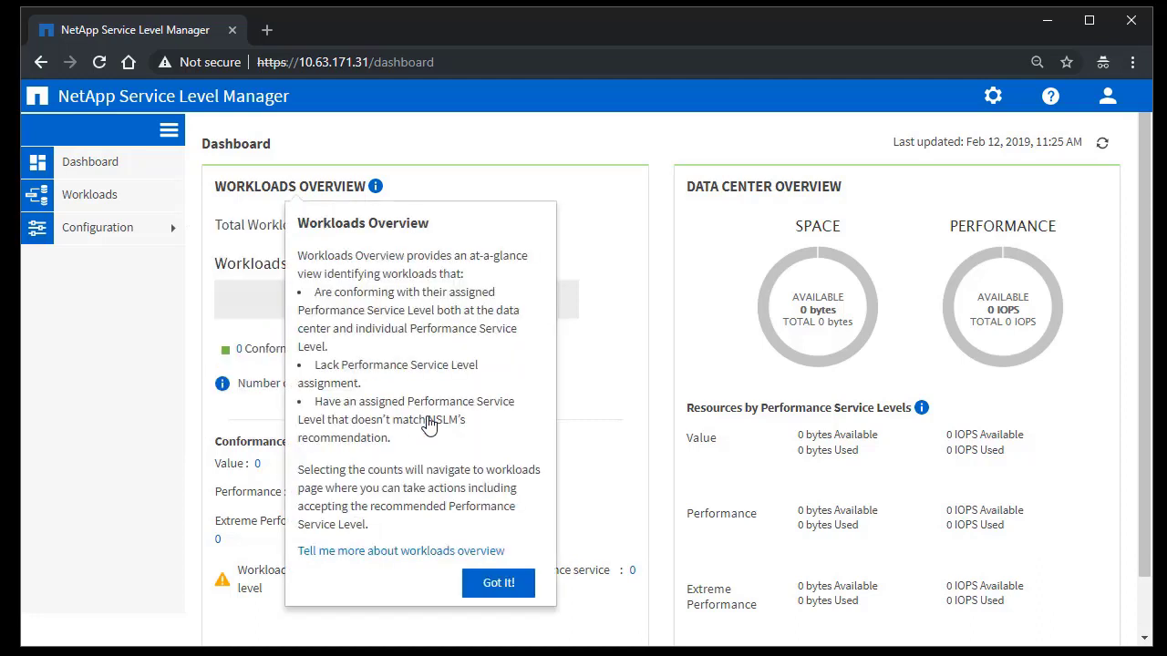
click(525, 589)
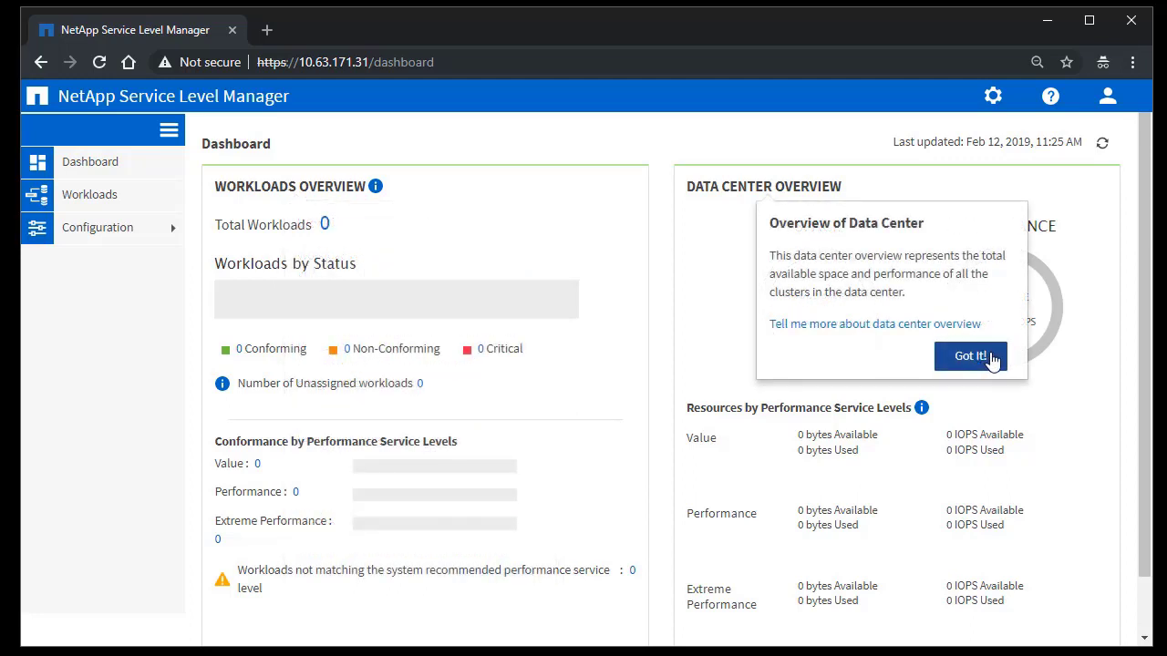
click(992, 359)
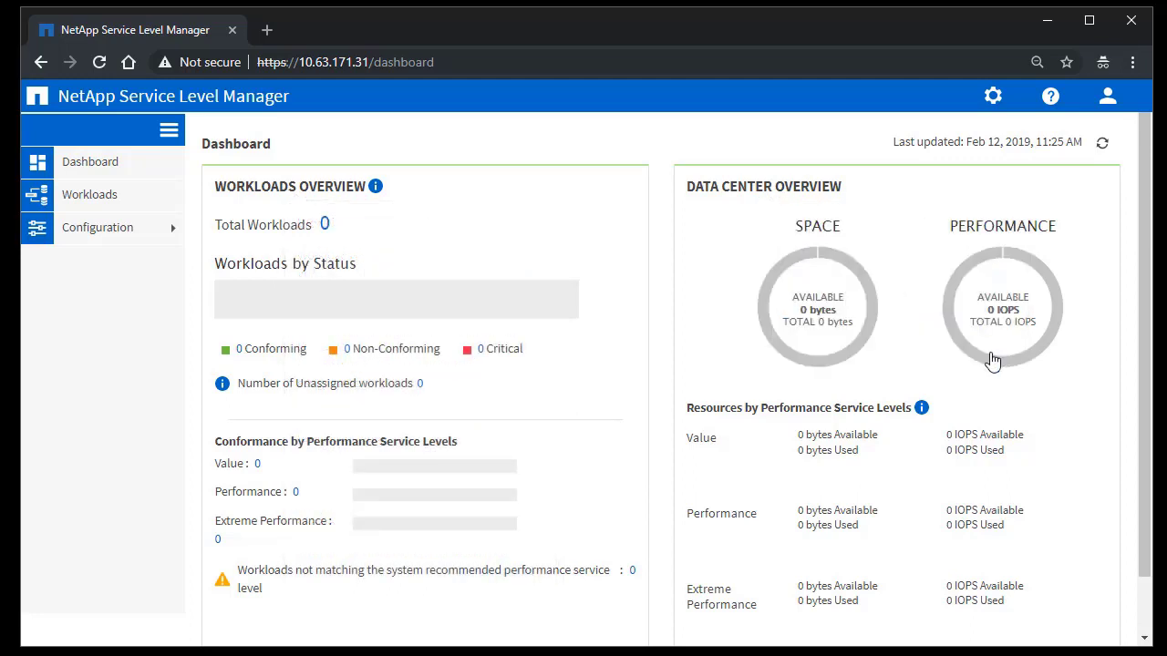